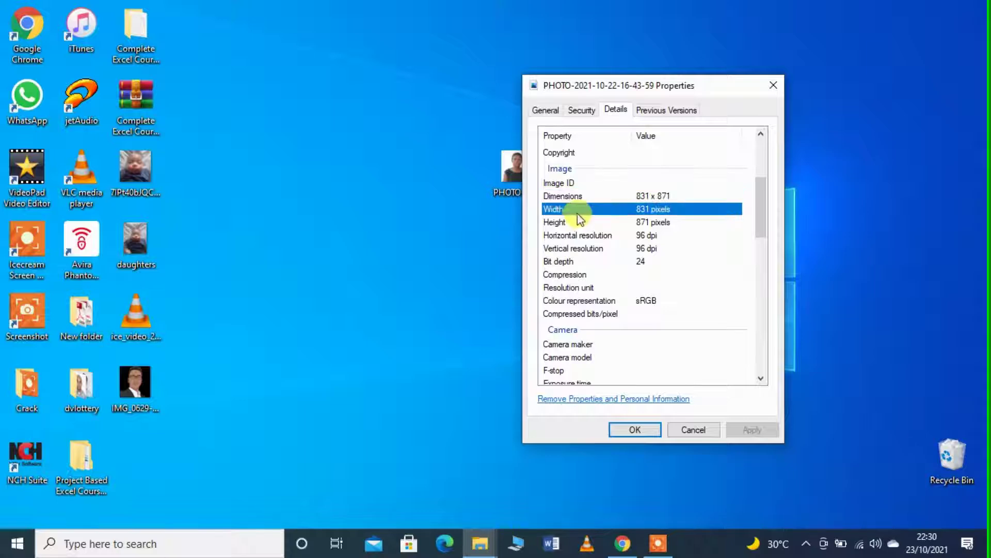
- Check the photo's height, horizontal and vertical resolution and bit depth in its properties
click(553, 223)
click(550, 237)
click(562, 248)
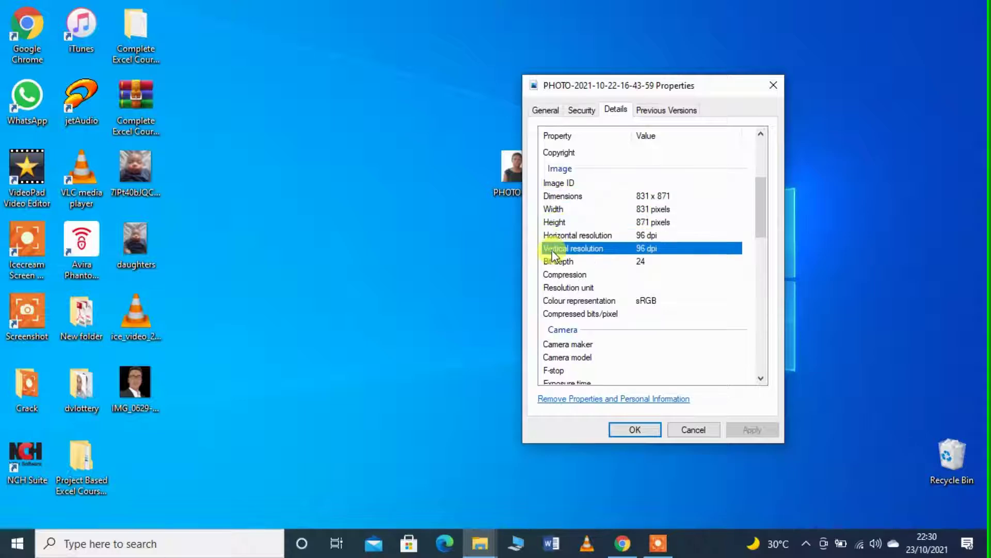
click(564, 263)
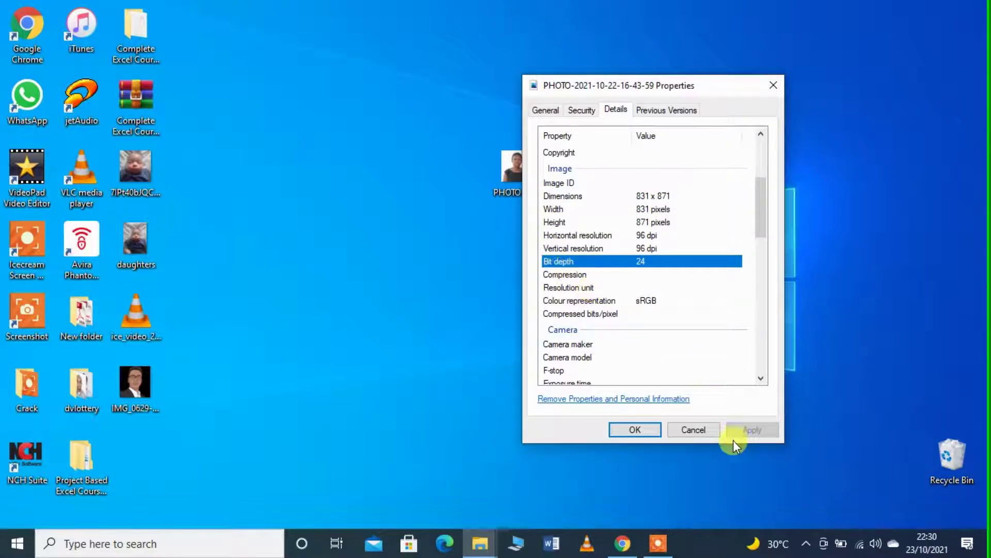
click(699, 430)
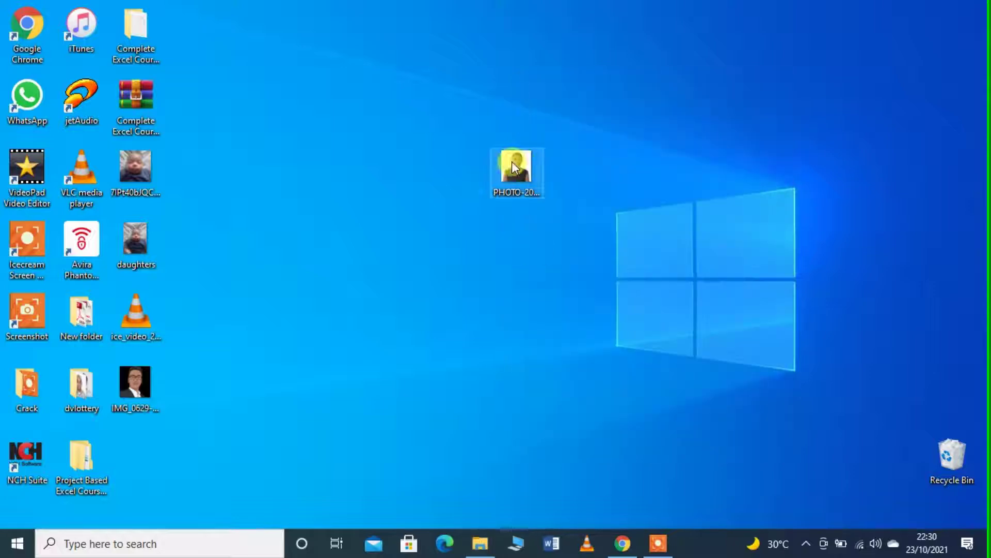
- Open the desktop portrait photo for editing in Photos and start Crop & rotate
click(522, 162)
right_click(522, 162)
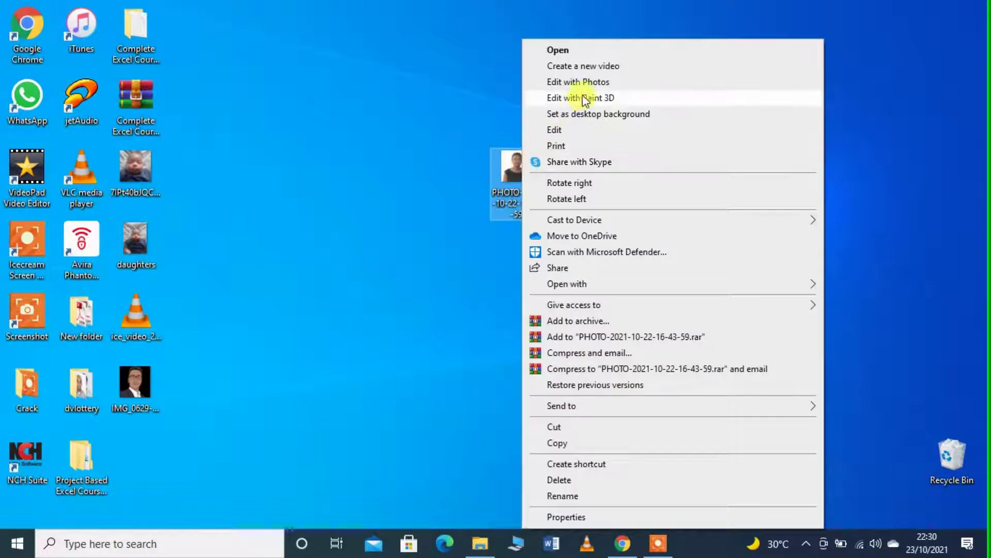
click(590, 83)
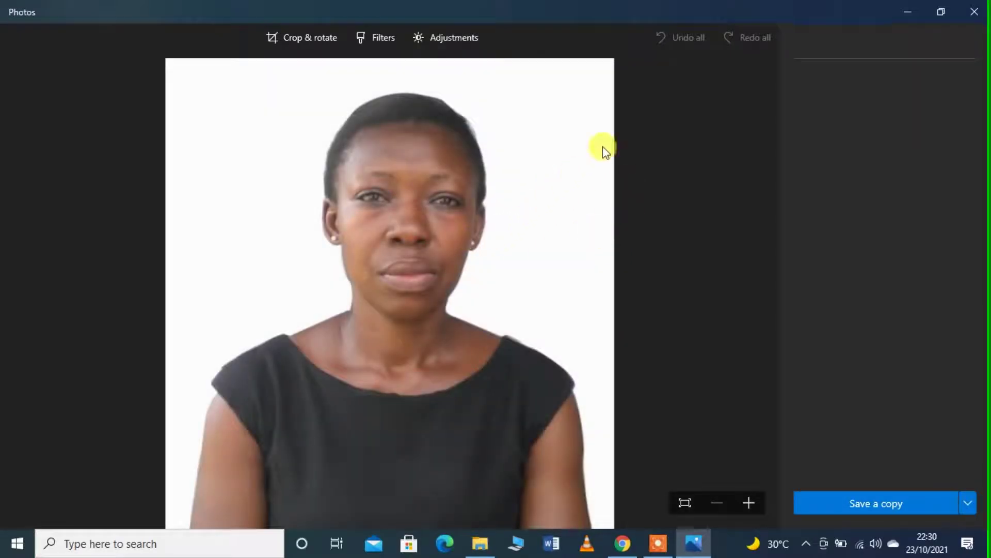
click(274, 36)
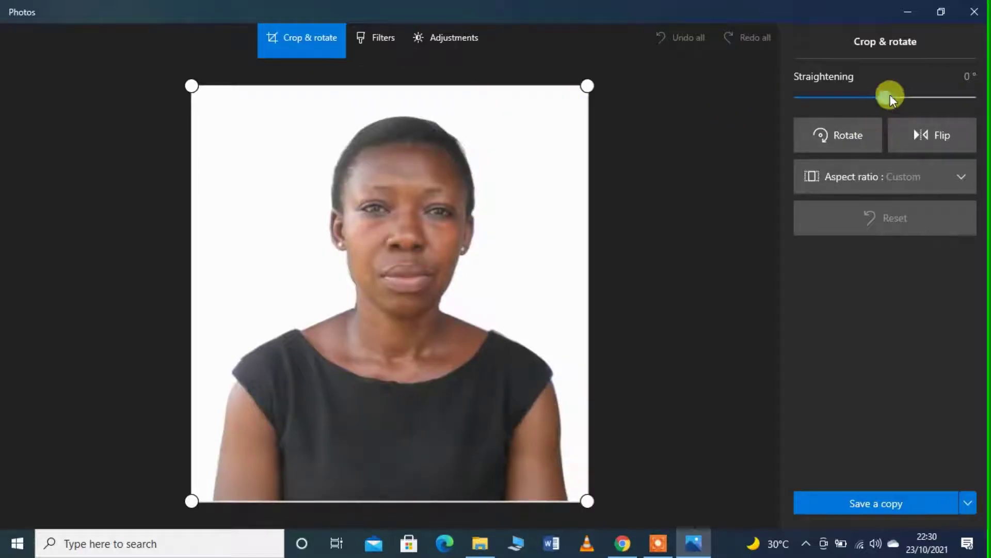
- Straighten the portrait by 1° and trim a thin strip off its left side
drag(890, 95, 884, 93)
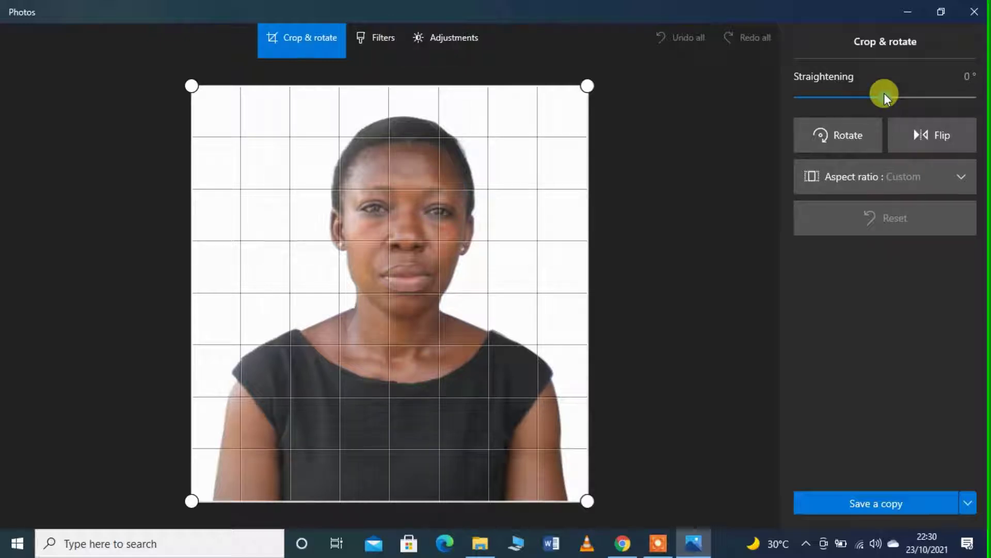
drag(884, 93, 882, 93)
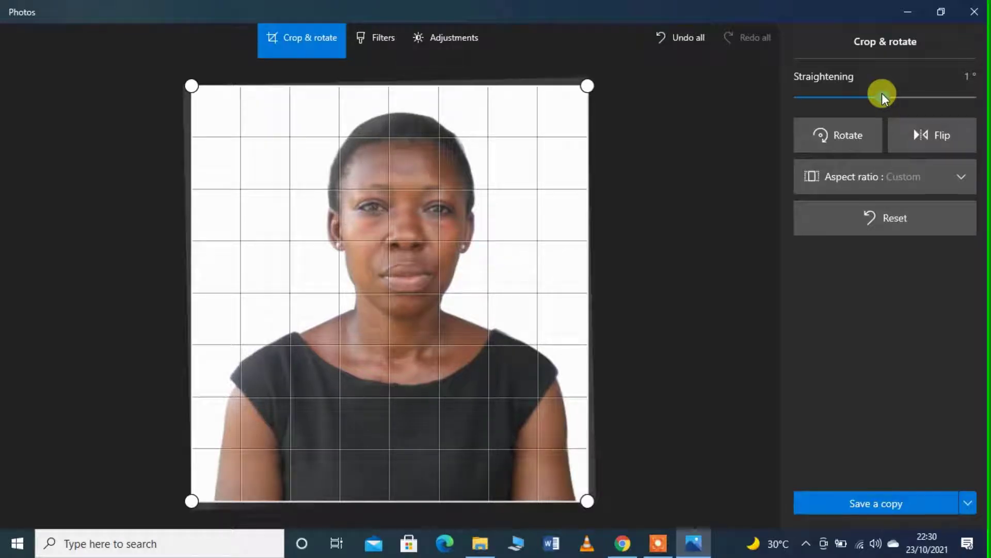
mouse_move(881, 94)
mouse_down()
mouse_move(866, 98)
mouse_move(882, 98)
mouse_up()
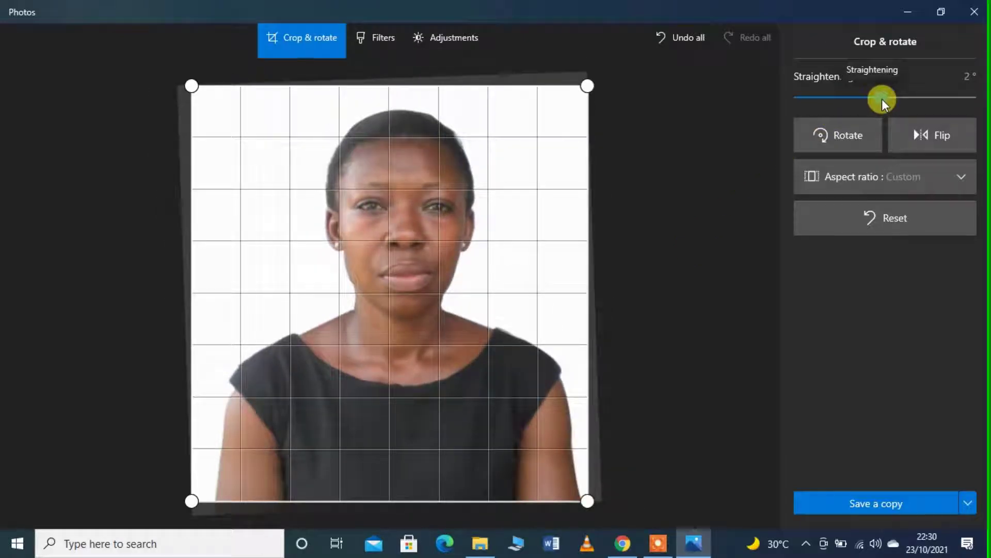
drag(882, 98, 882, 98)
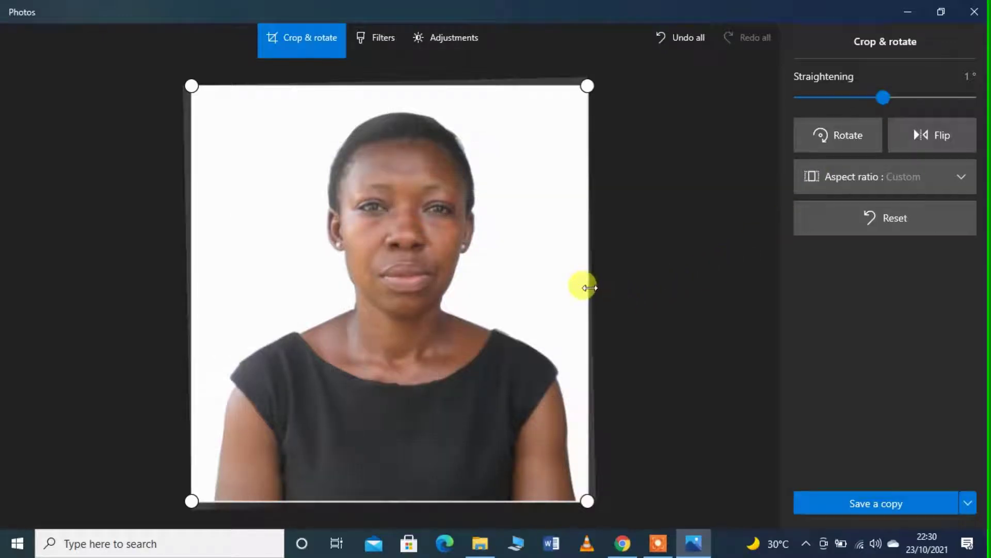
drag(589, 287, 589, 287)
drag(191, 274, 200, 275)
- Save a copy of the edited photo as a JPG on the Desktop, named with the person's first name, and close the photo editor
click(883, 503)
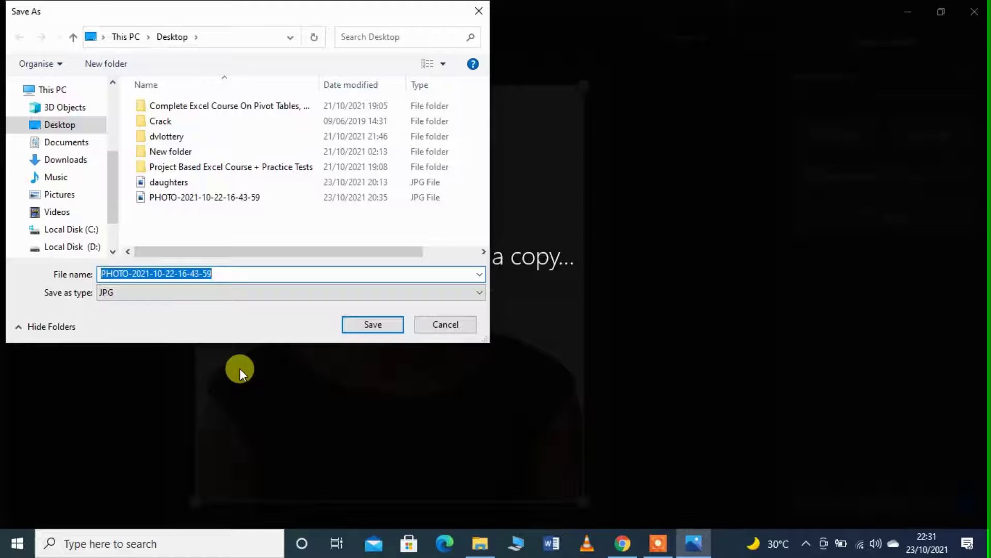
text(sara)
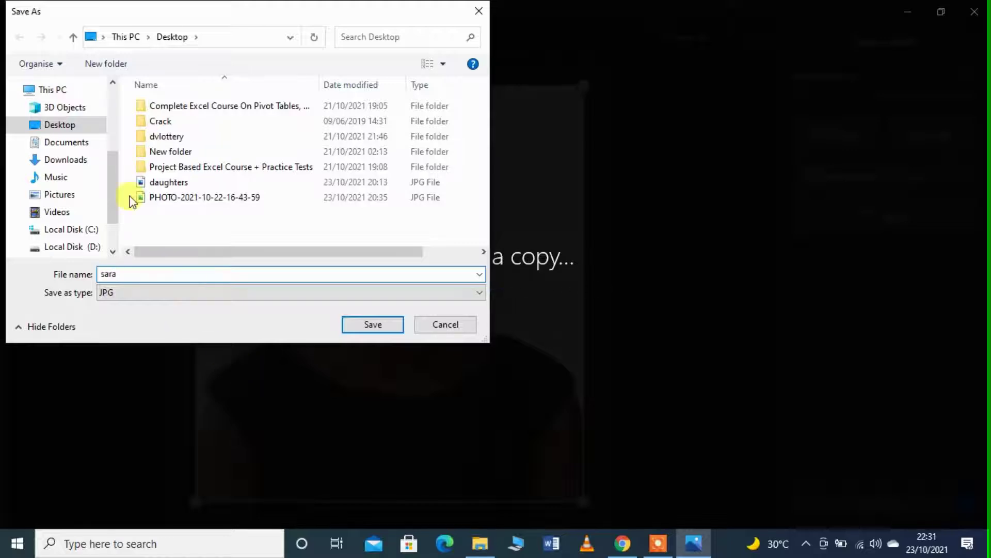
click(66, 125)
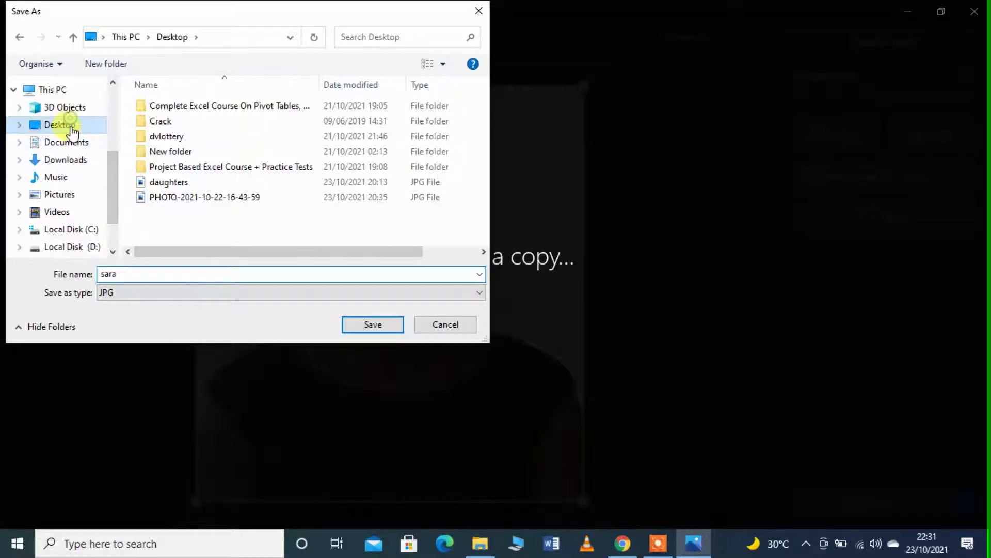
click(363, 324)
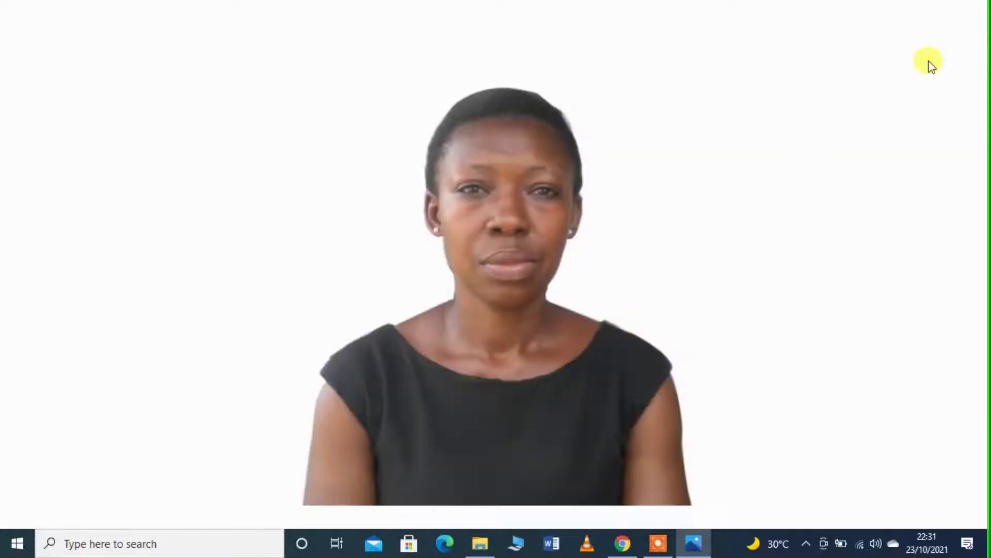
click(983, 7)
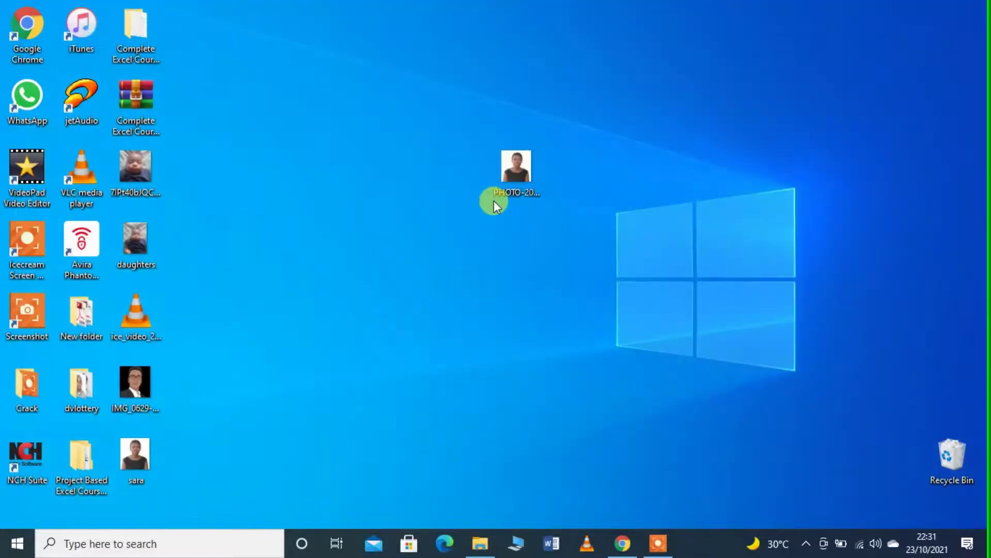
- Move the original photo's icon next to the daughters file and put the edited copy in its former desktop spot
drag(530, 171, 364, 330)
drag(207, 275, 207, 275)
drag(135, 454, 511, 199)
click(530, 239)
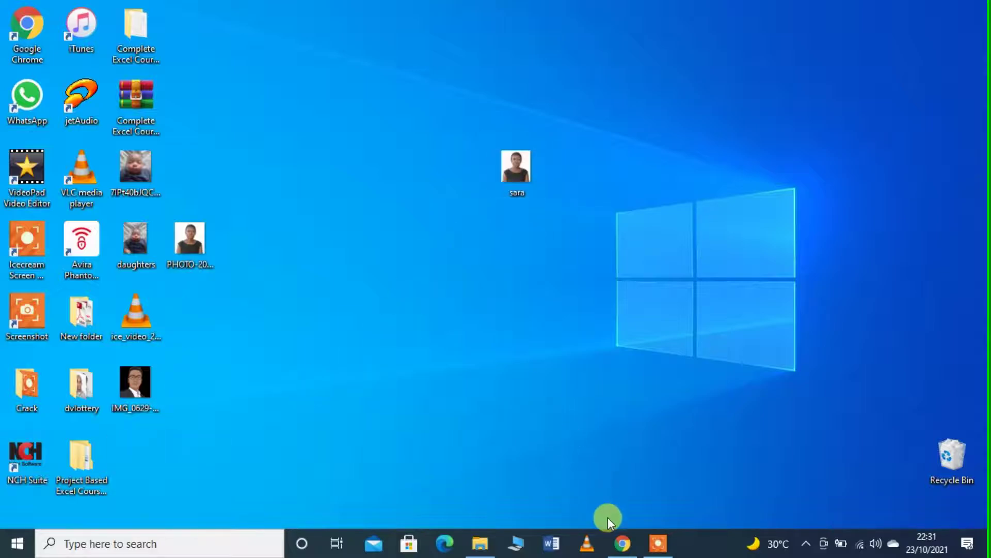
- Switch to Chrome, search for egreencardphoto in a new tab and open the egreencardphoto.com site
click(622, 543)
click(570, 14)
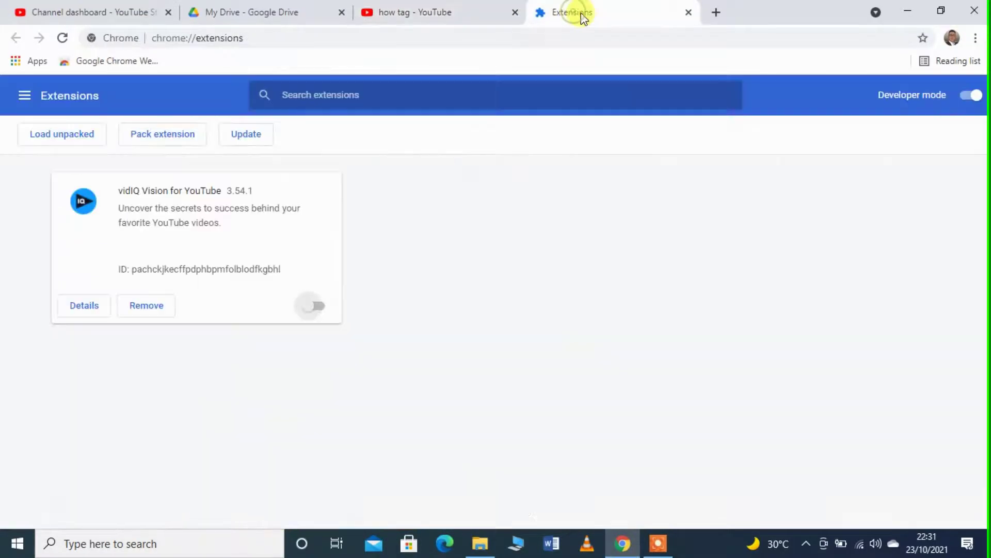
click(717, 13)
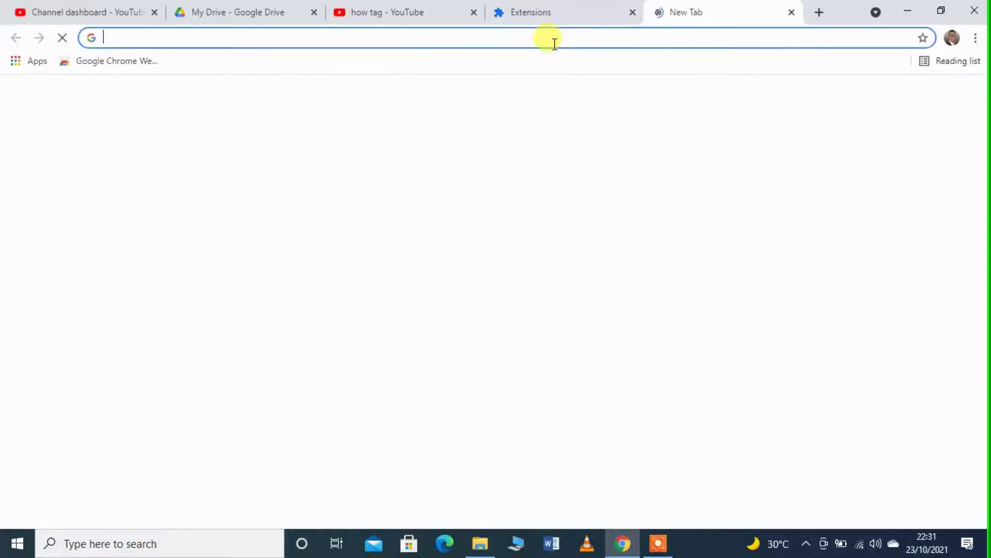
text(eg)
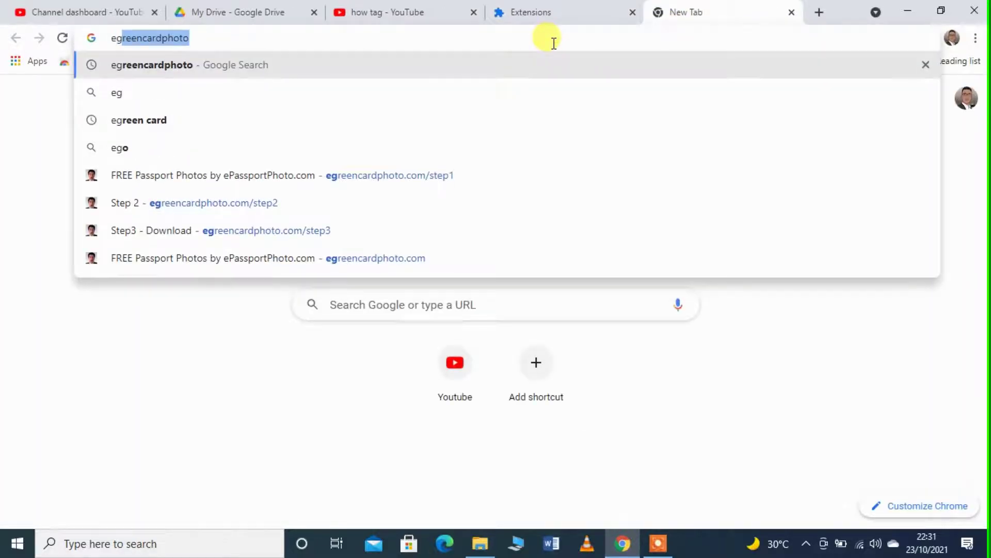
key(Return)
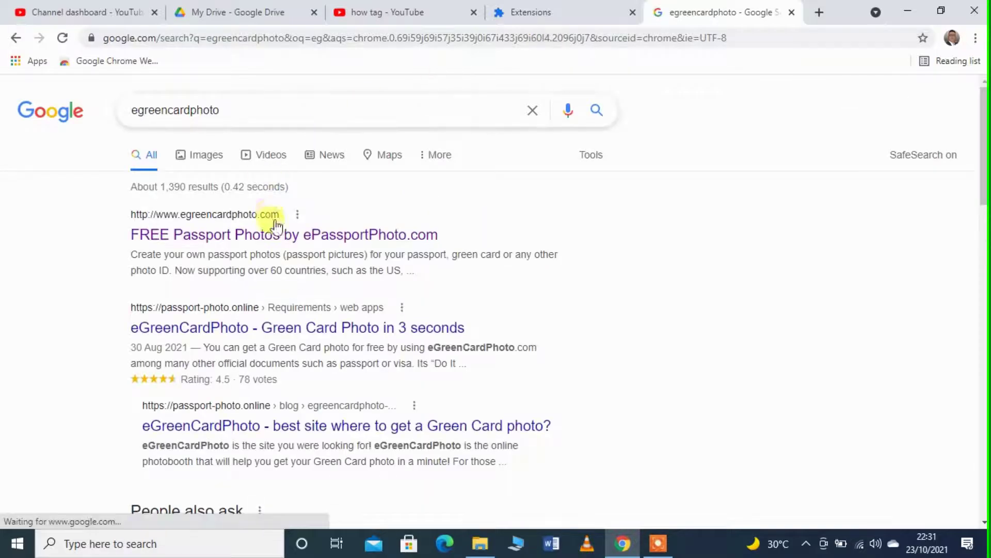
click(242, 242)
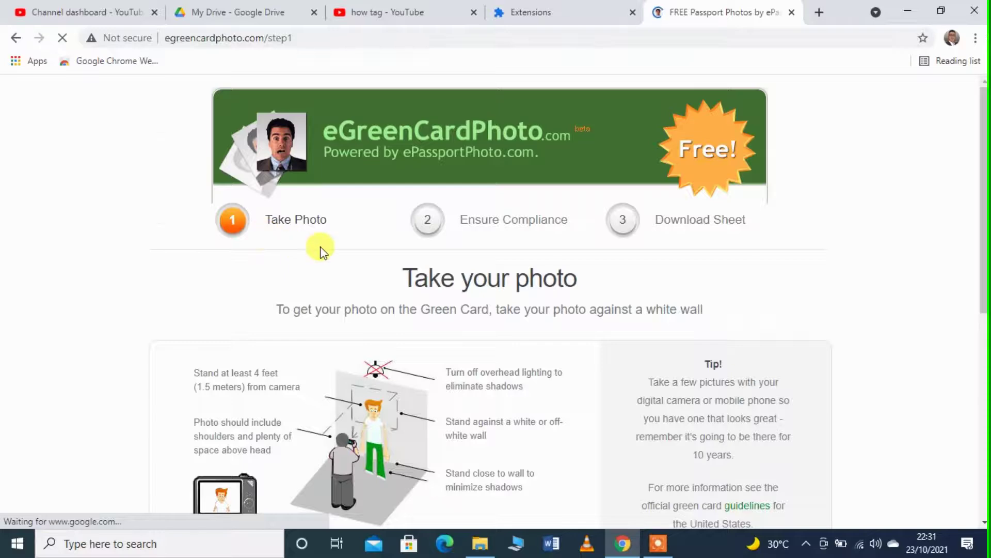
- Upload the edited portrait copy from the Desktop to the photo page
scroll(317, 249, down, 5)
click(289, 298)
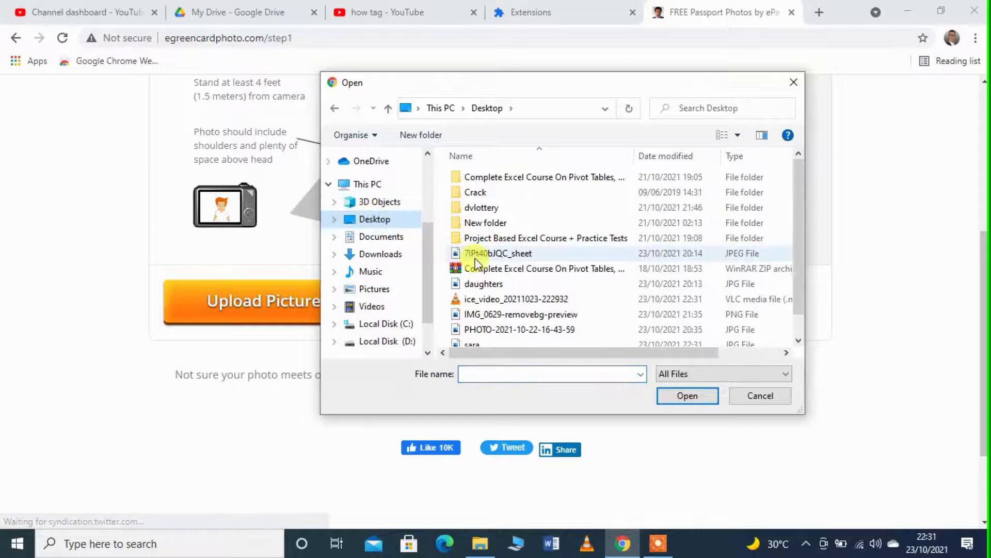
scroll(485, 279, down, 1)
click(477, 323)
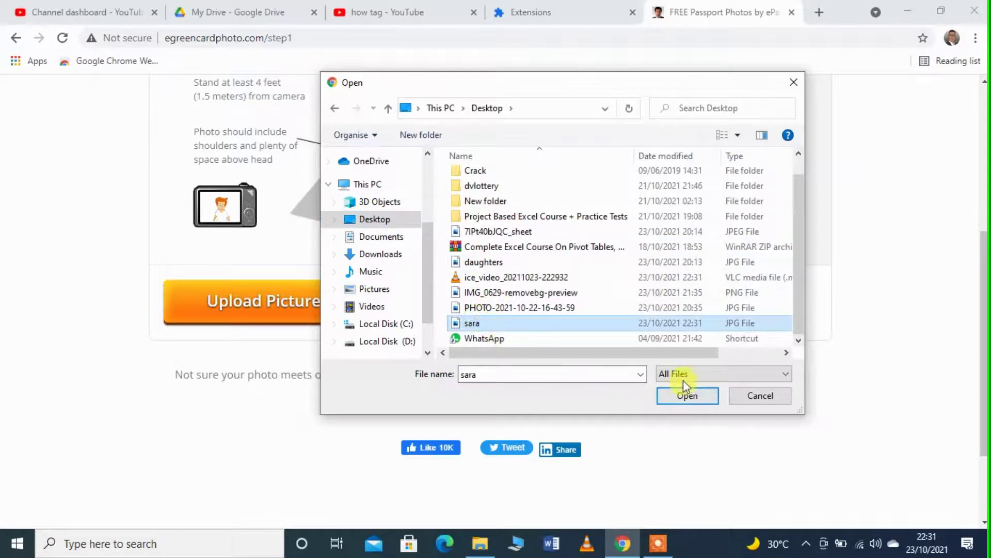
click(687, 396)
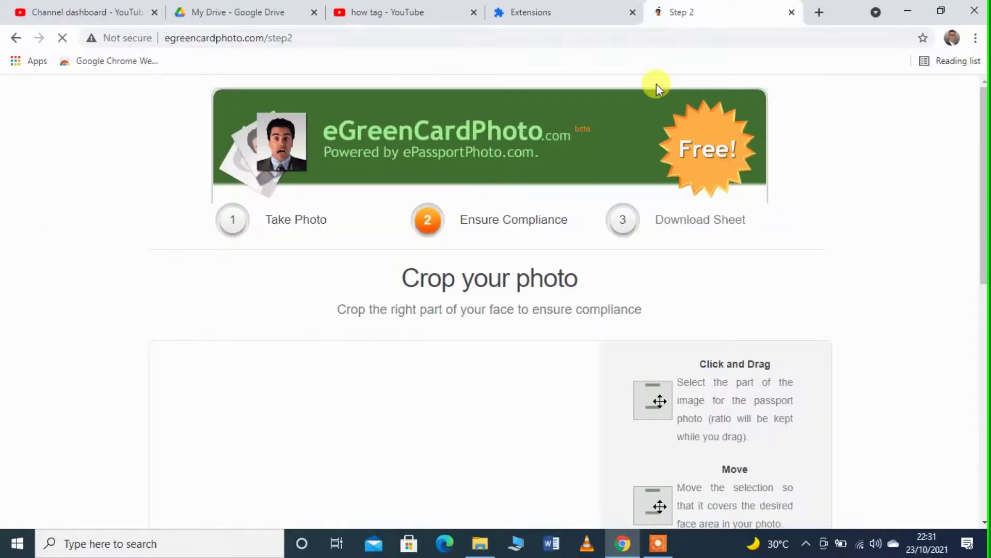
- Fit the crop selection so the top of the head and the chin lie inside the green rectangles, and continue to the download stage
scroll(521, 302, down, 3)
scroll(499, 257, down, 1)
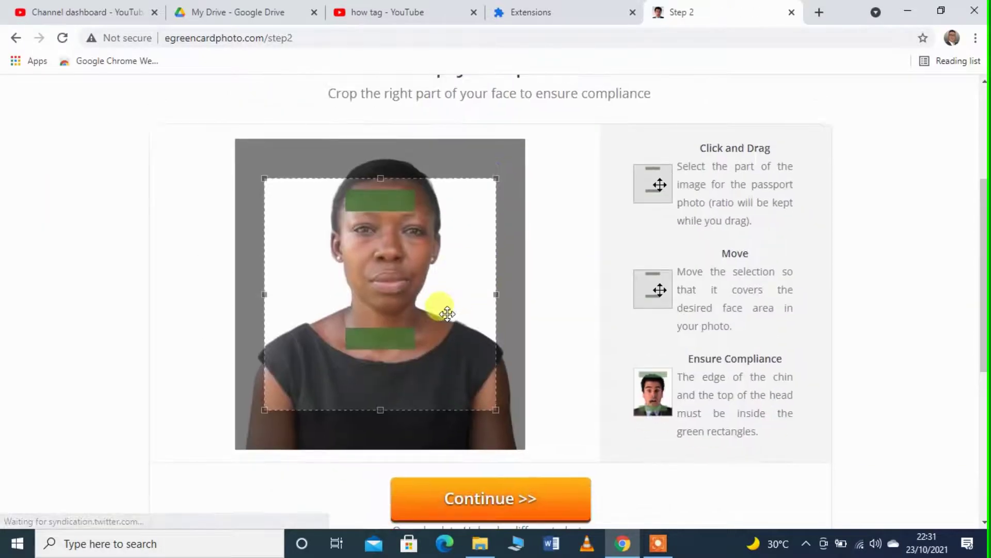
drag(427, 309, 444, 277)
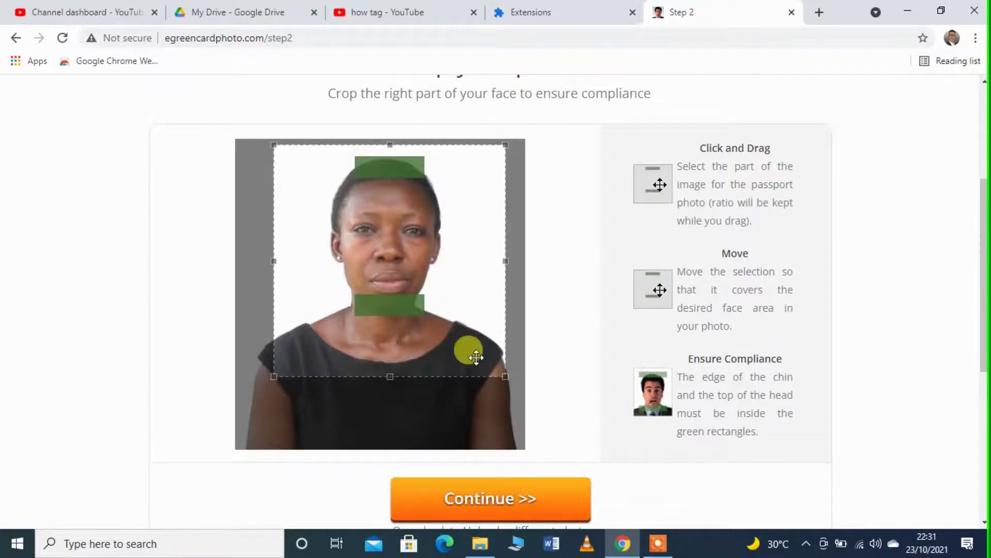
drag(504, 375, 476, 355)
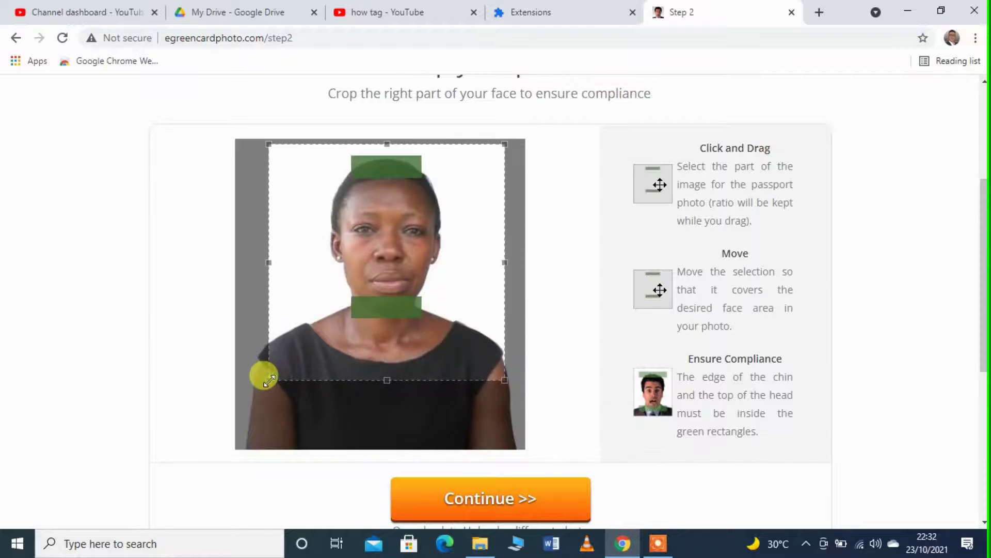
drag(384, 366, 391, 365)
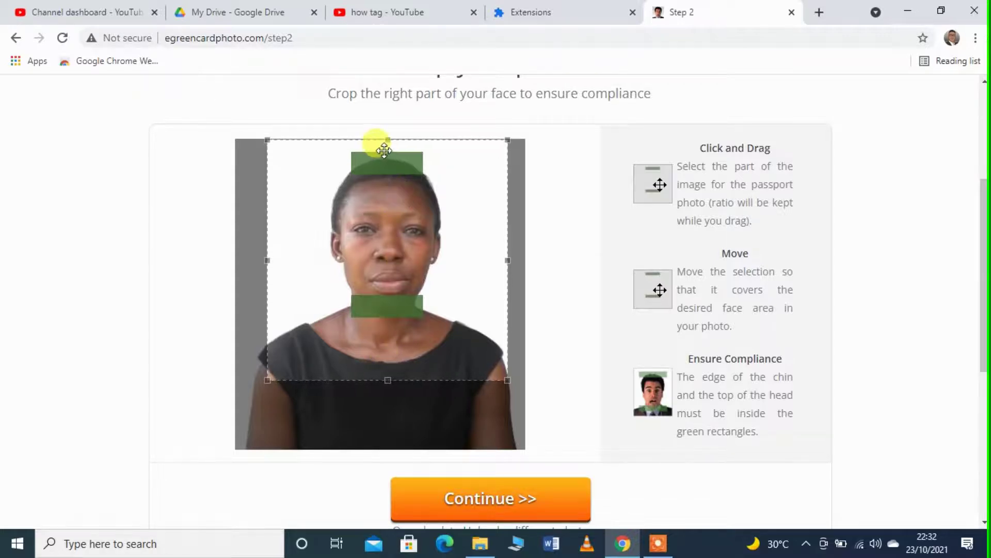
click(485, 495)
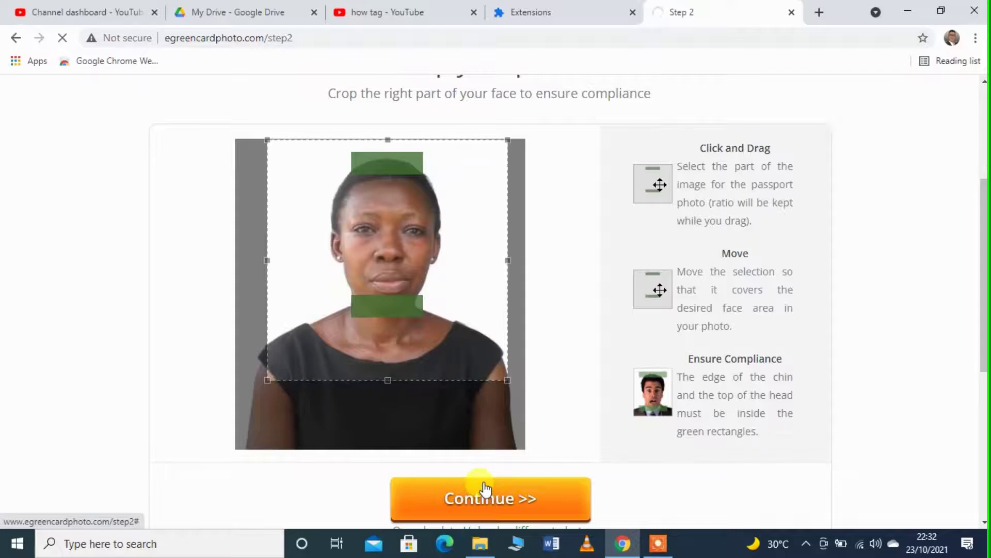
- Download the finished green card photo and show the file in its folder
scroll(436, 393, down, 4)
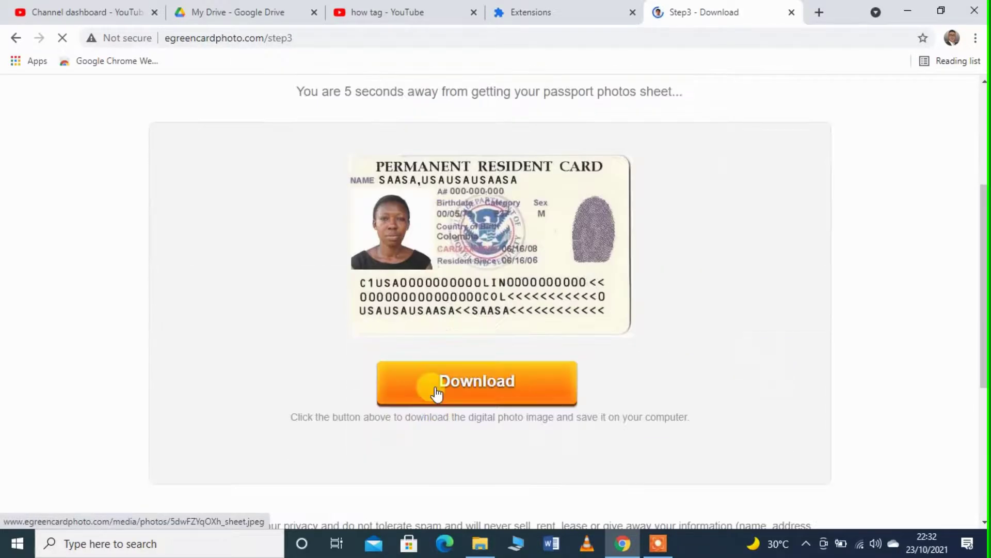
click(476, 384)
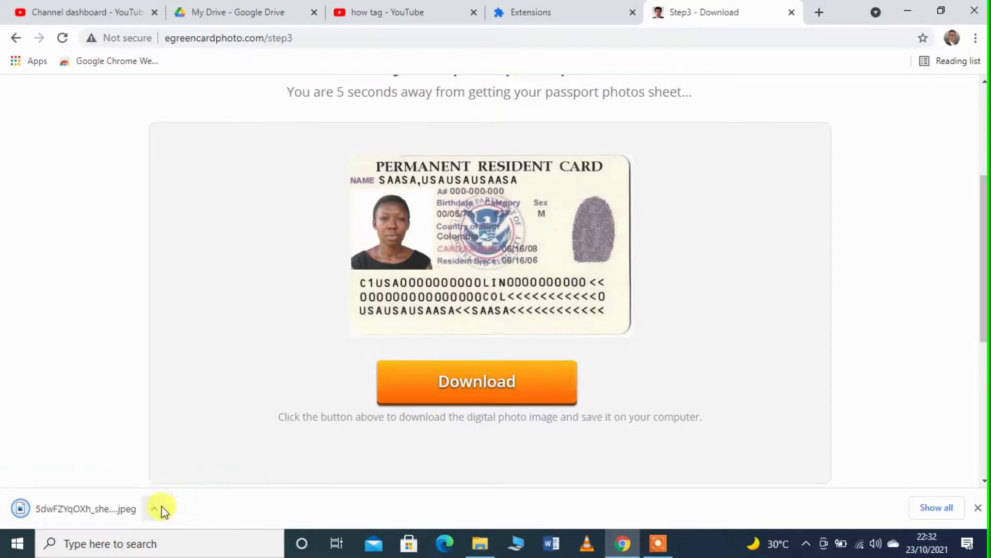
click(157, 510)
click(187, 459)
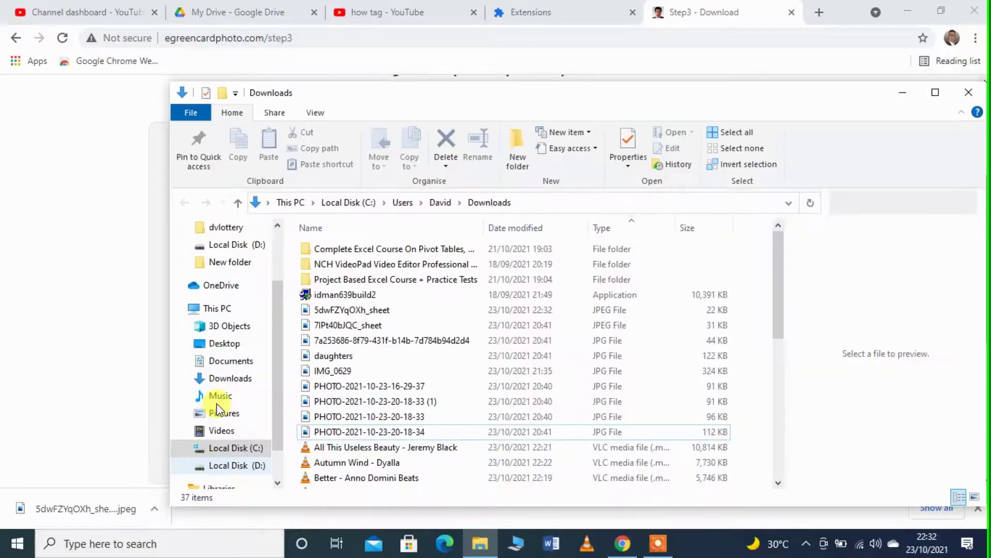
- Rename the downloaded photo file 5dwFZYqOXh_sheet as DONE
right_click(351, 312)
click(395, 495)
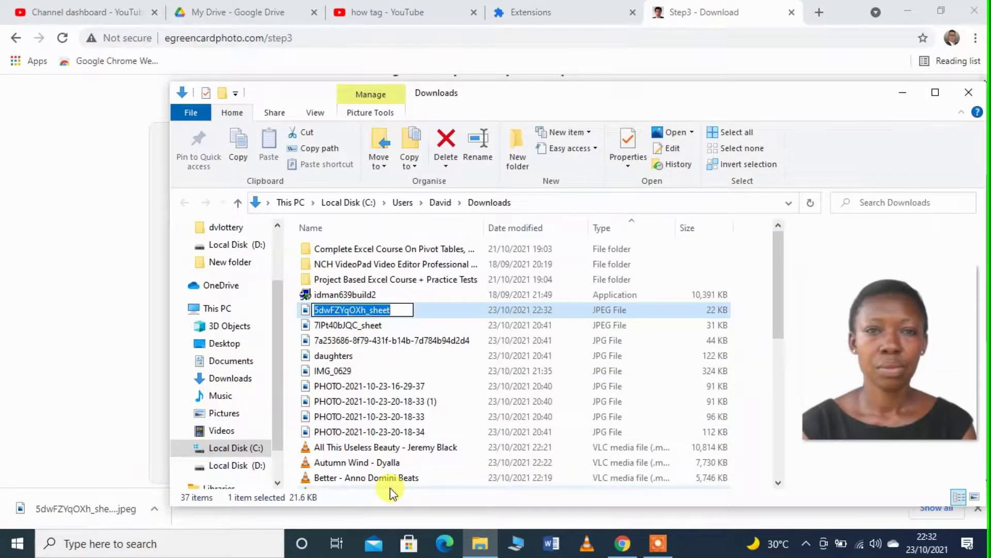
text(DON)
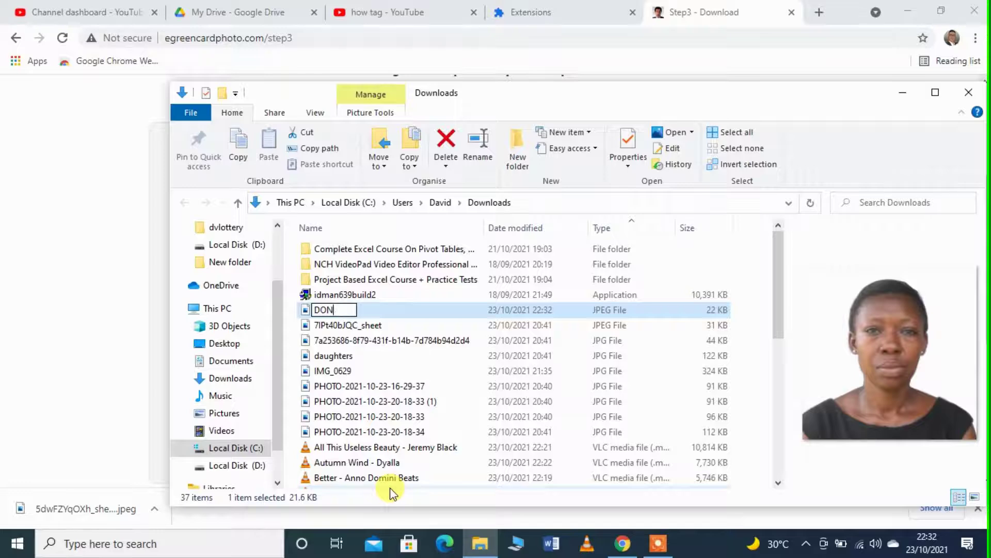
text(E)
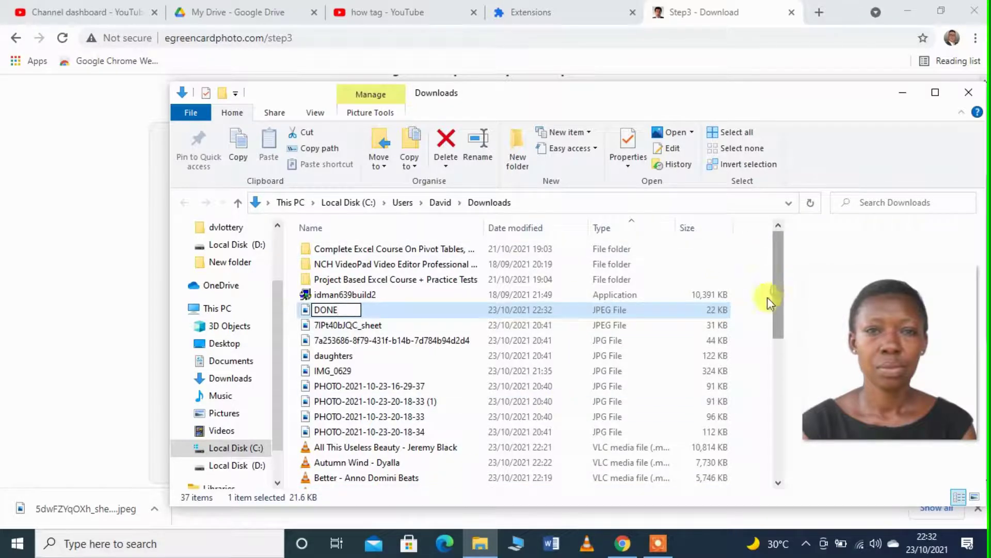
key(Return)
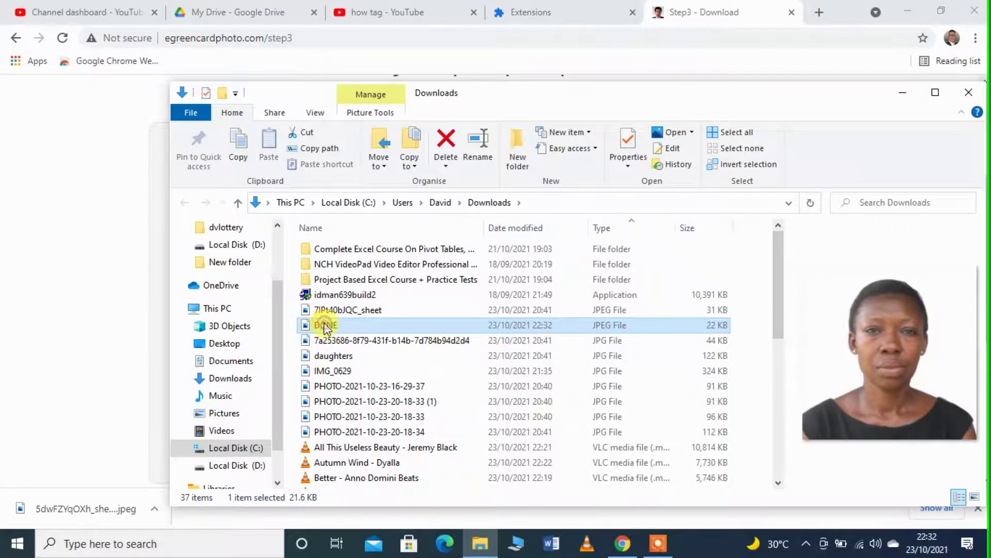
- Move the DONE file from the Downloads folder to the desktop, minimising the open windows
right_click(325, 328)
click(354, 439)
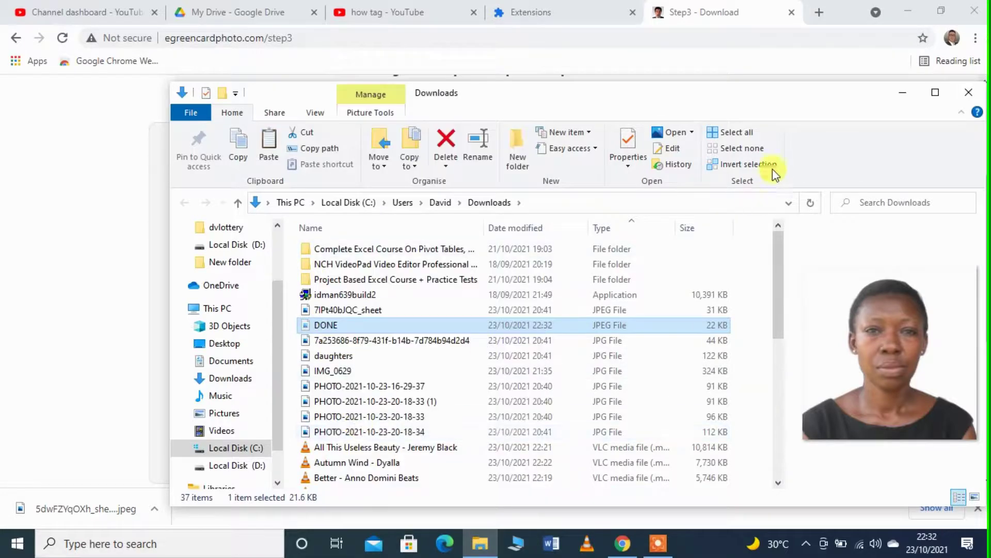
click(907, 13)
click(908, 11)
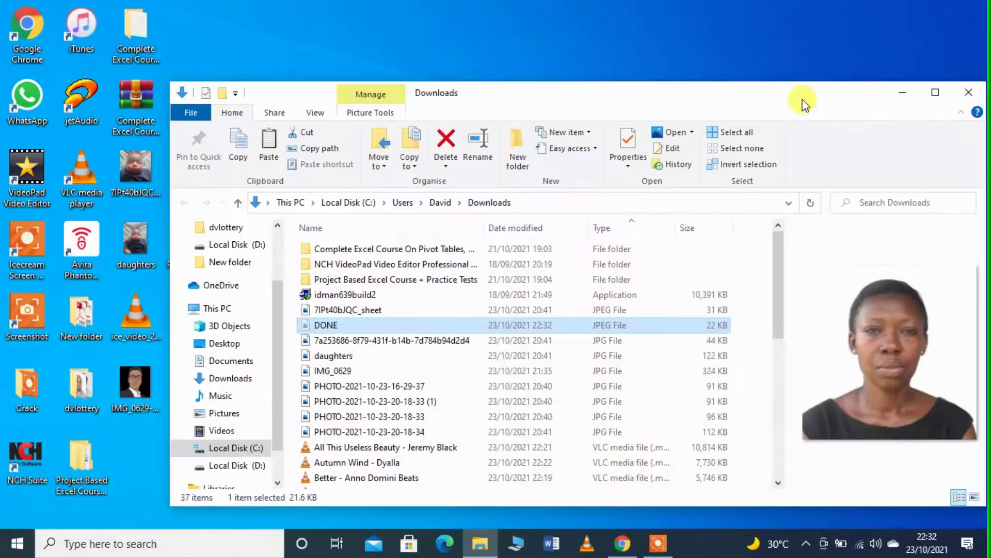
click(896, 95)
right_click(702, 150)
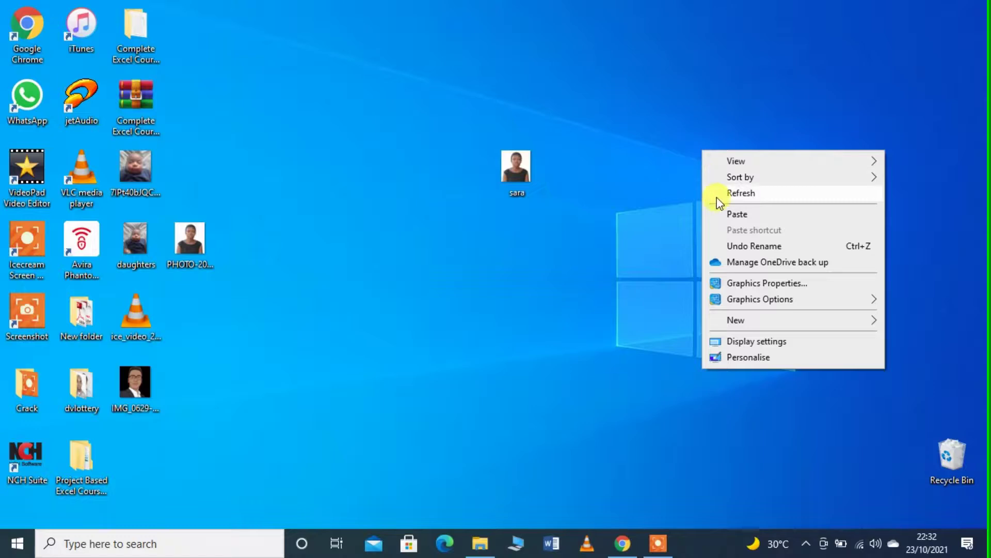
click(728, 213)
- Gather the two earlier portrait files on the desktop and delete them both to the Recycle Bin
drag(191, 243, 512, 231)
drag(412, 70, 562, 324)
drag(502, 241, 952, 454)
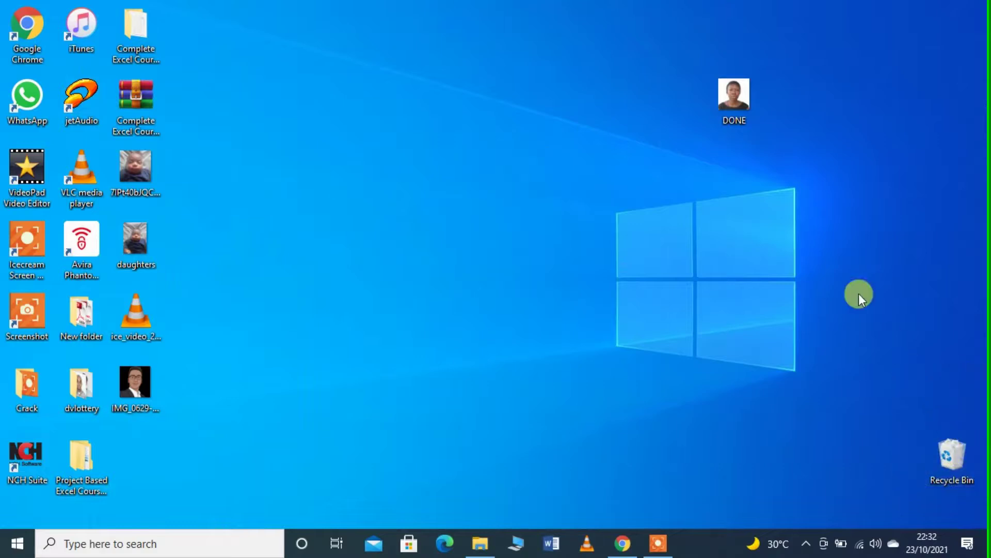
- Place the DONE photo in the open middle area of the desktop and view it full size, closing the viewer again
drag(729, 94, 514, 198)
click(572, 204)
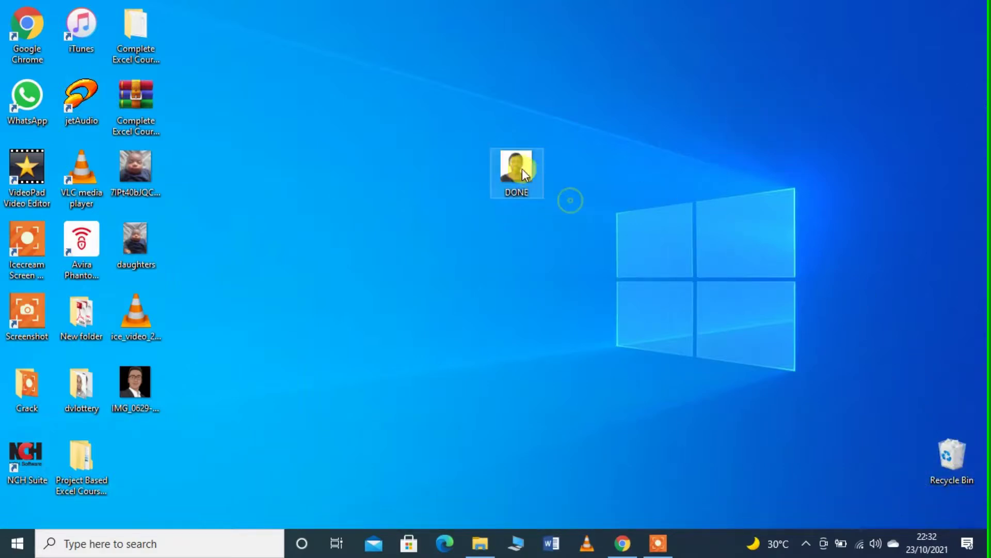
double_click(524, 172)
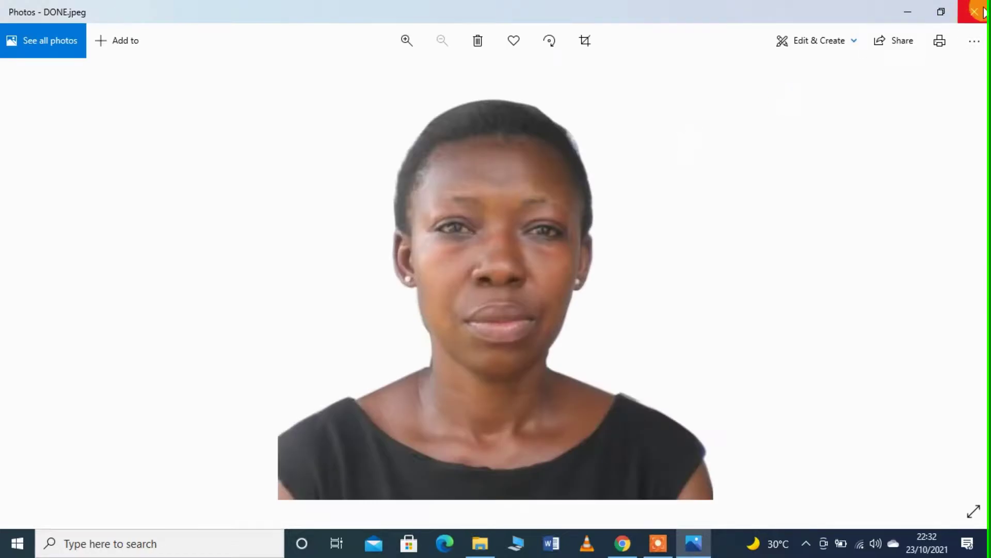
click(974, 11)
- Examine the DONE file's image details in its properties: dimensions, width, height, and horizontal and vertical resolution
right_click(526, 164)
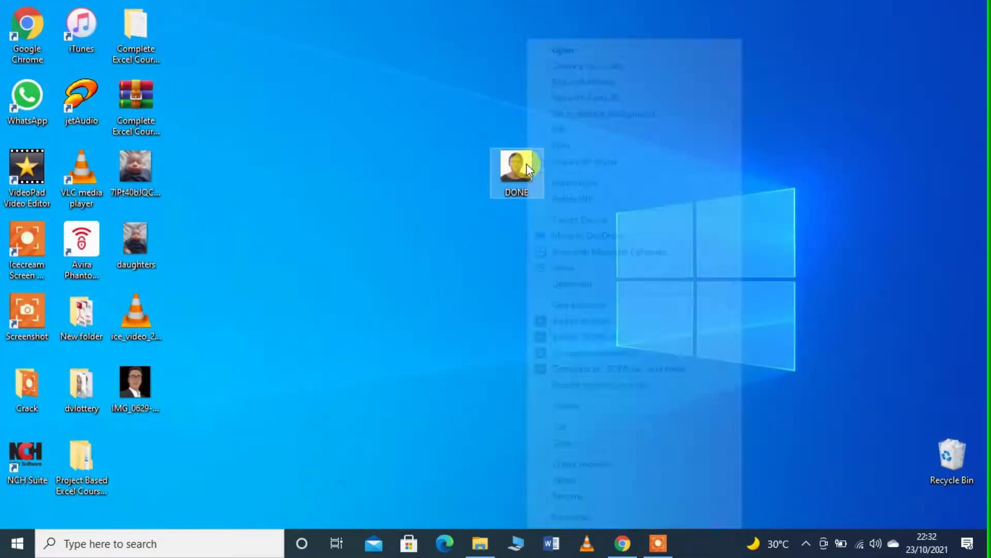
click(601, 516)
drag(672, 160, 631, 84)
click(585, 109)
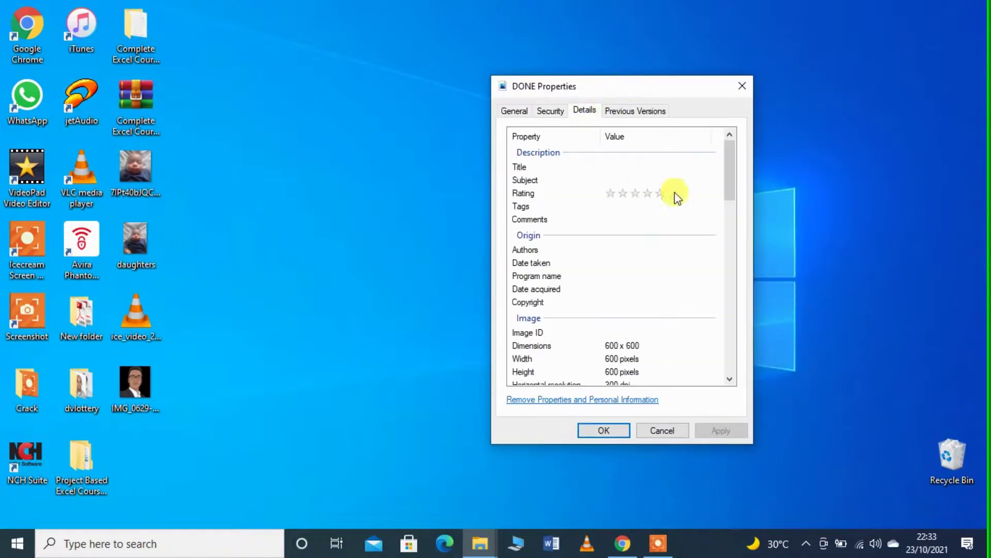
drag(730, 165, 735, 203)
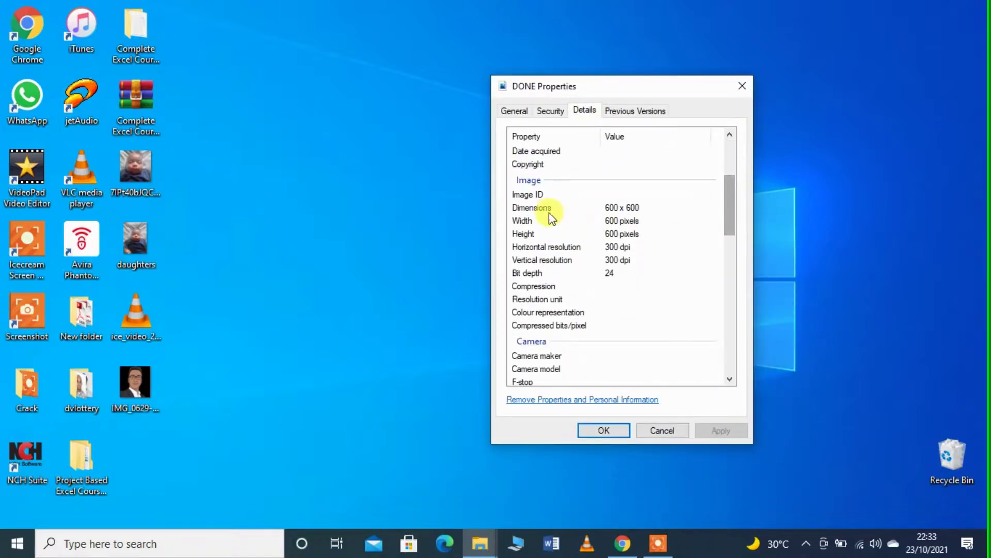
click(518, 207)
click(517, 221)
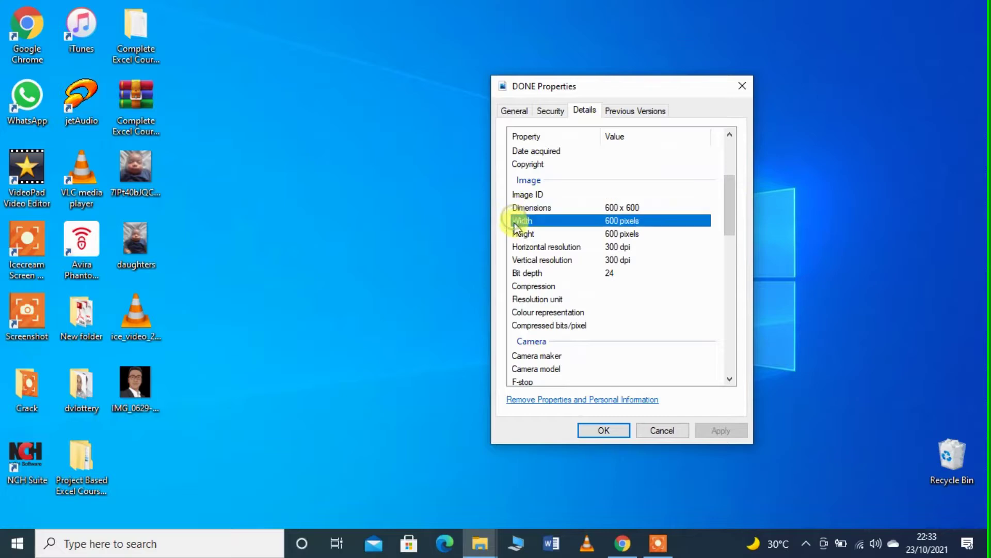
click(514, 234)
click(515, 247)
click(515, 260)
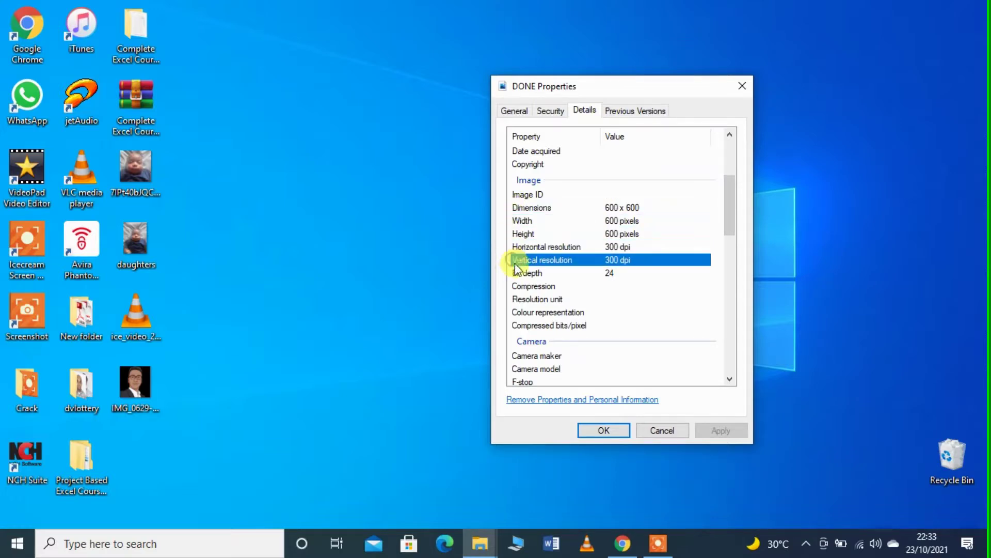
click(622, 431)
right_click(714, 32)
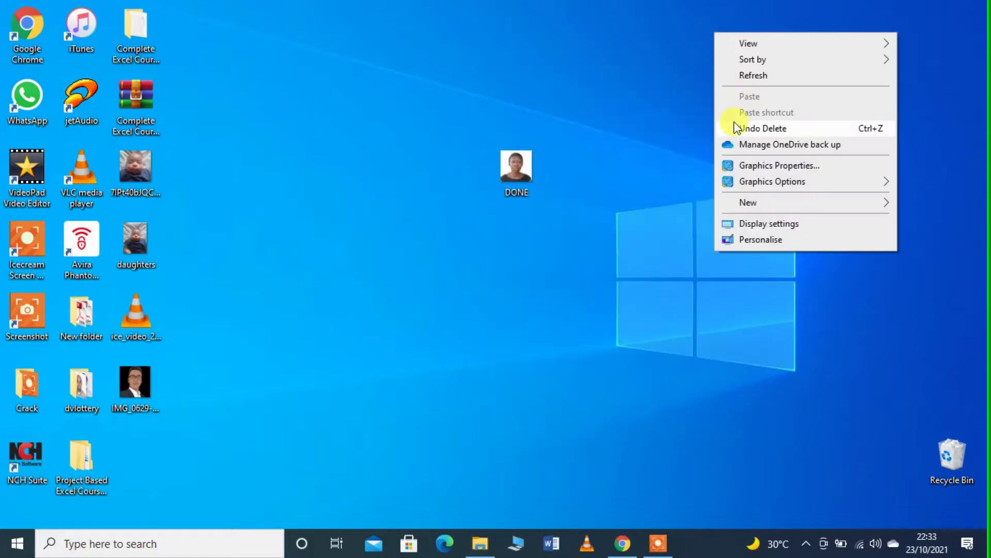
click(751, 75)
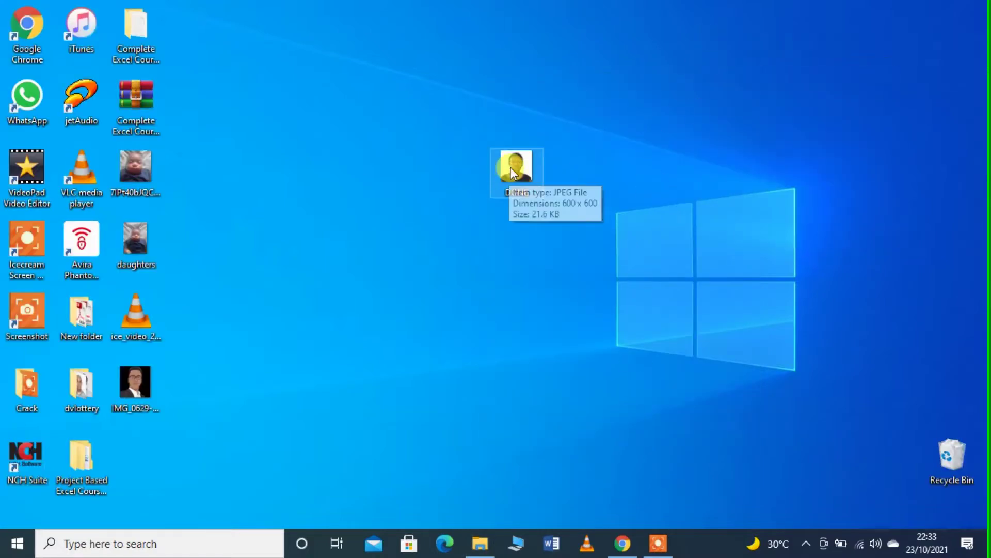